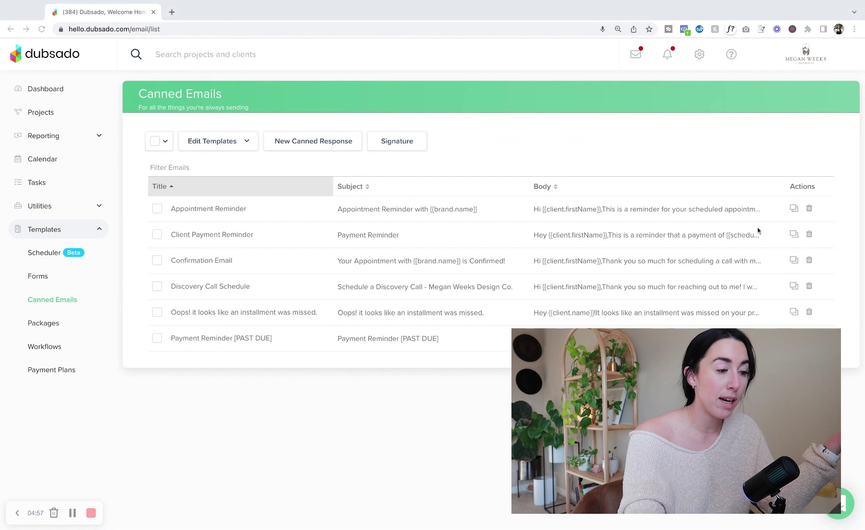
Step: Open the Client Payment Reminder template and highlight the invoice link and paymentAmountDue smart fields
click(729, 236)
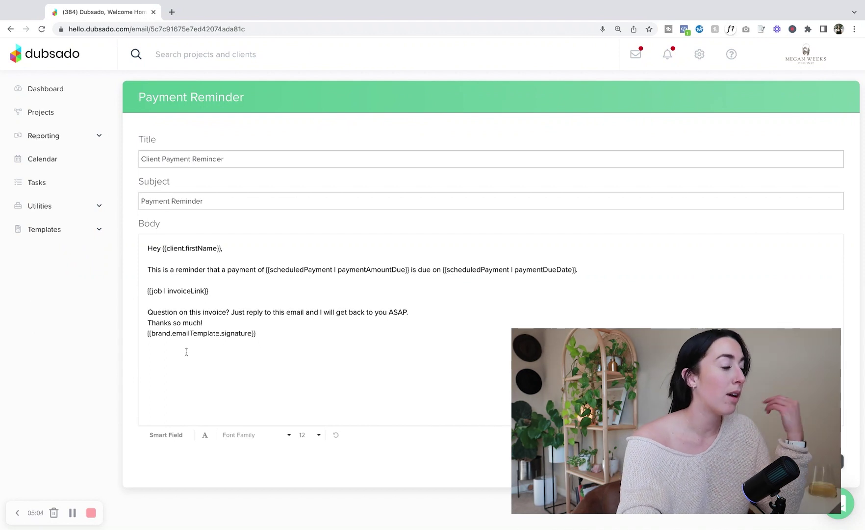
triple_click(210, 292)
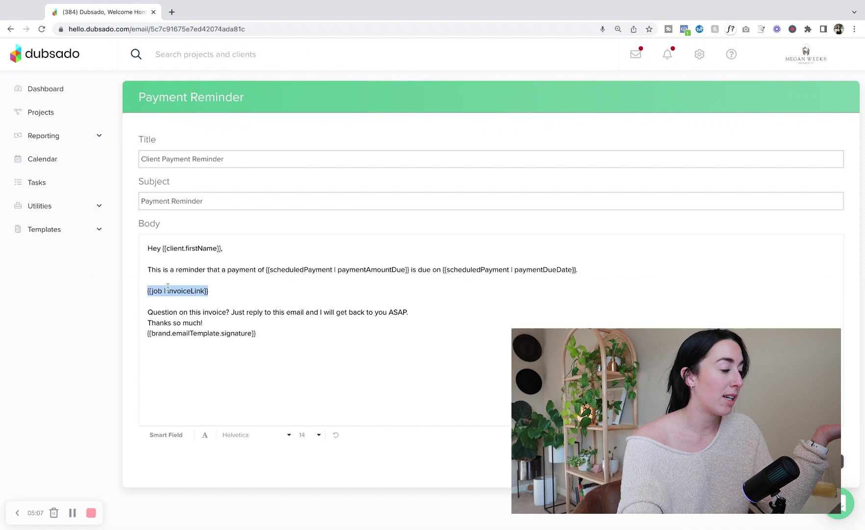
click(336, 262)
click(266, 270)
key(shift+Right)
key(shift+Right)
key(shift+Right)
key(shift+Right)
key(shift+Right)
key(shift+Right)
key(shift+Right)
key(shift+Right)
key(shift+Right)
key(shift+Right)
key(shift+Right)
key(shift+Right)
key(shift+Right)
key(shift+Right)
key(shift+Right)
key(shift+Right)
key(shift+Right)
key(shift+Right)
key(shift+Right)
key(shift+Right)
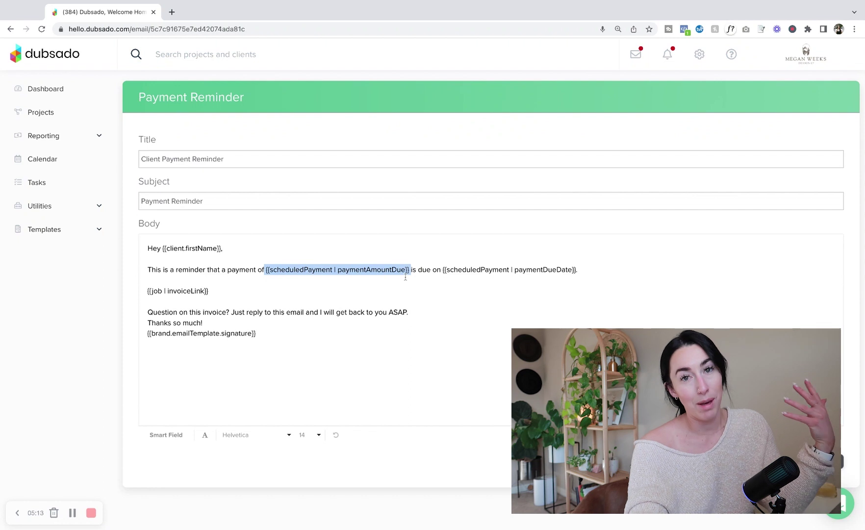
Step: Highlight the paymentDueDate smart field, then the whole invoice link line
click(450, 269)
click(442, 270)
key(shift+Right)
key(shift+Right)
key(shift+Right)
key(shift+Right)
key(shift+Right)
key(shift+Right)
key(shift+Right)
key(shift+Right)
key(shift+Right)
key(shift+Right)
key(shift+Right)
key(shift+Right)
key(shift+Right)
key(shift+Right)
key(shift+Right)
key(shift+Right)
key(shift+Right)
key(shift+Right)
key(shift+Right)
key(shift+Right)
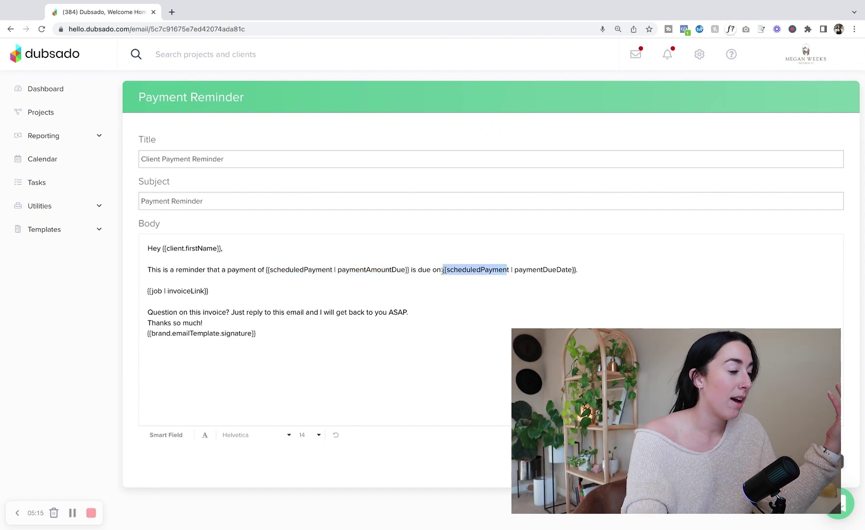
click(442, 270)
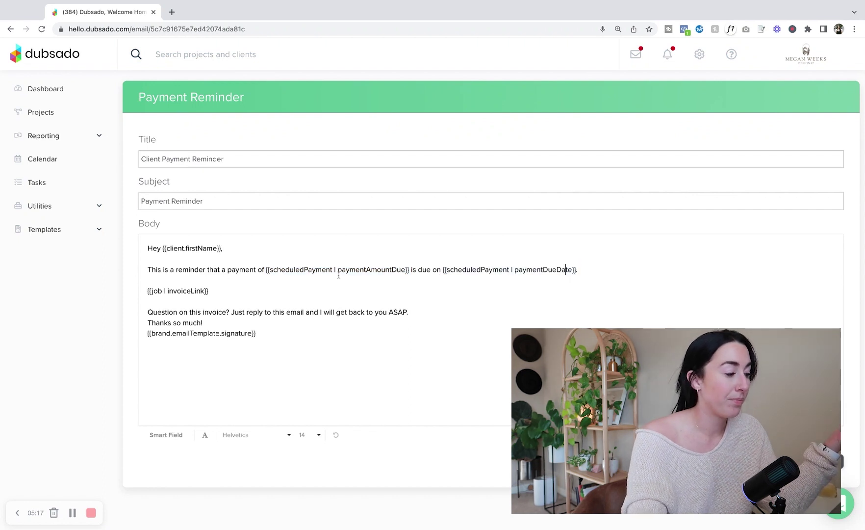
click(230, 292)
key(shift+Home)
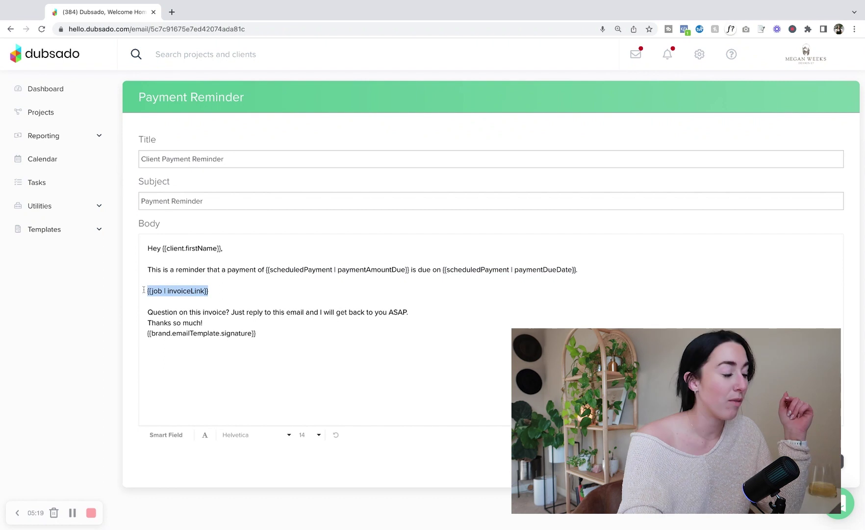
Step: Clear the selection, leave the body unchanged and return to the Canned Emails list
click(262, 310)
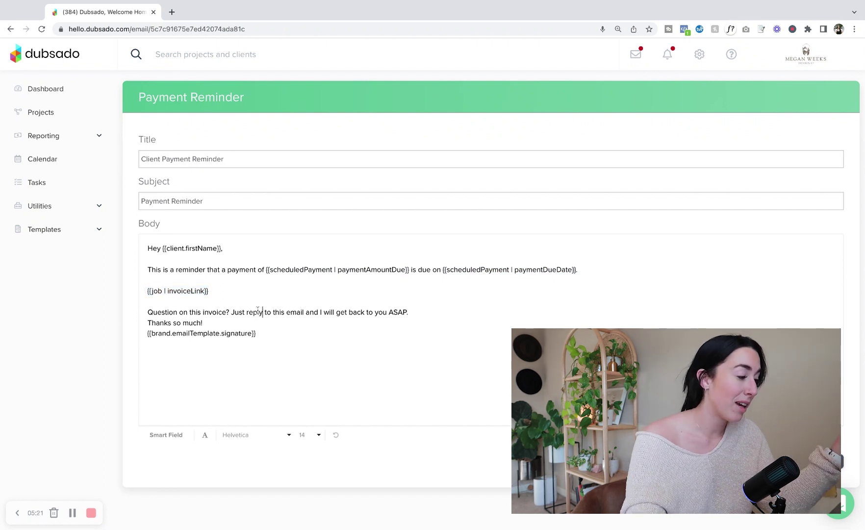
key(Down)
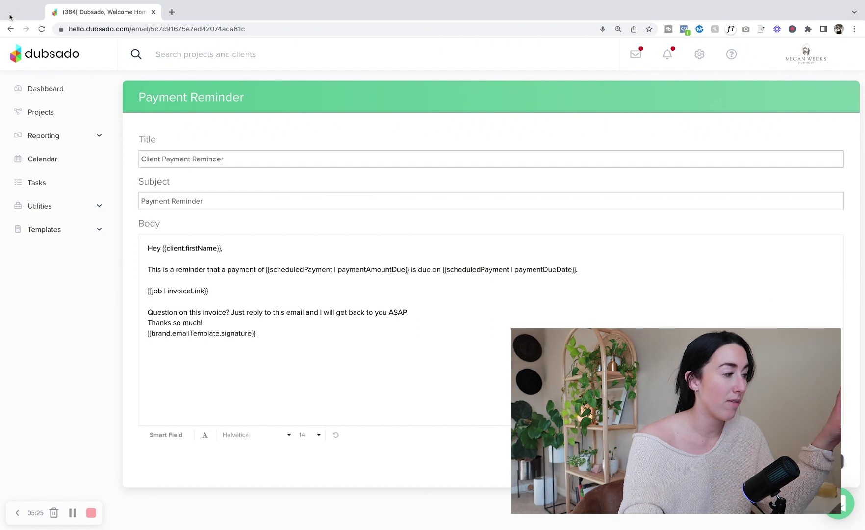
click(11, 31)
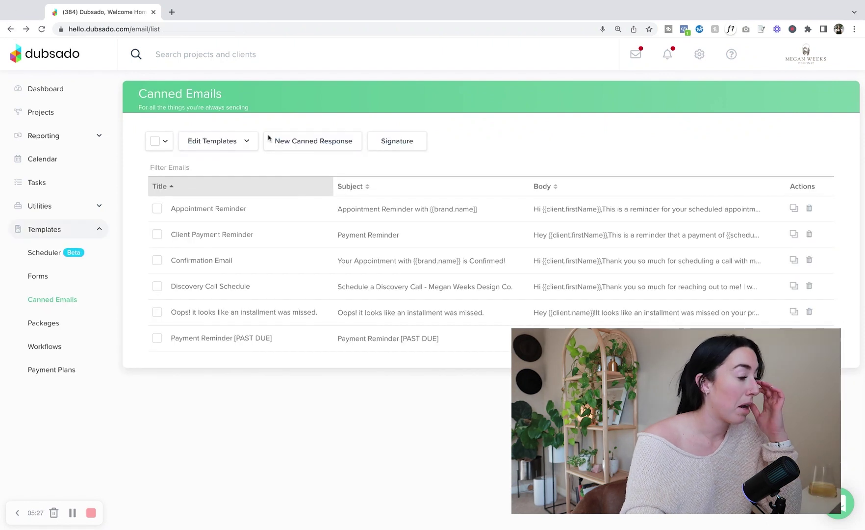
click(223, 293)
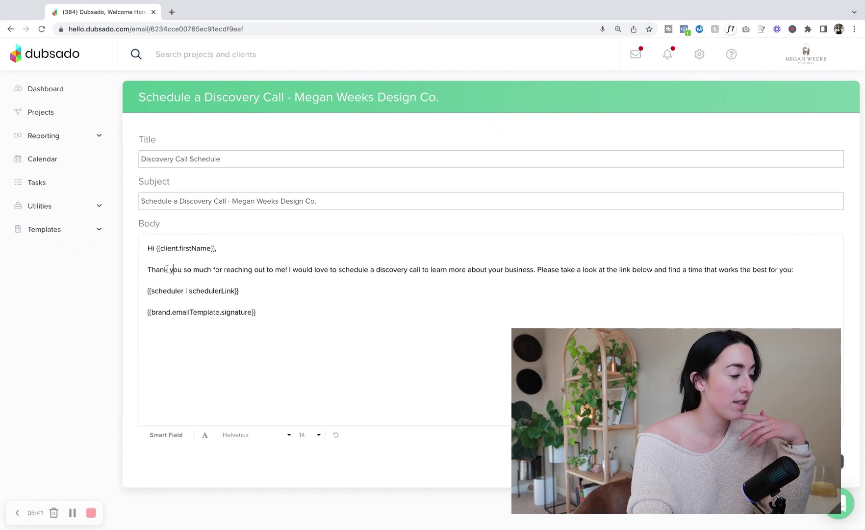
drag(156, 269, 267, 269)
click(267, 269)
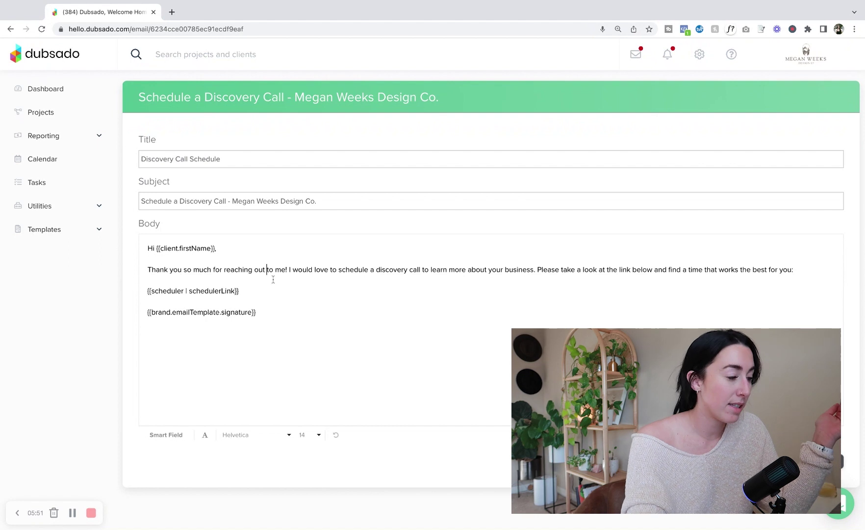
drag(265, 291, 139, 292)
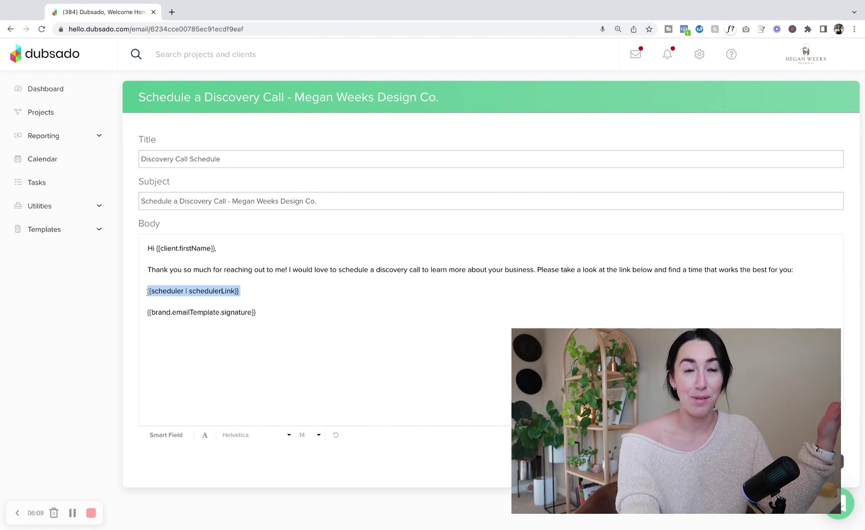
click(280, 290)
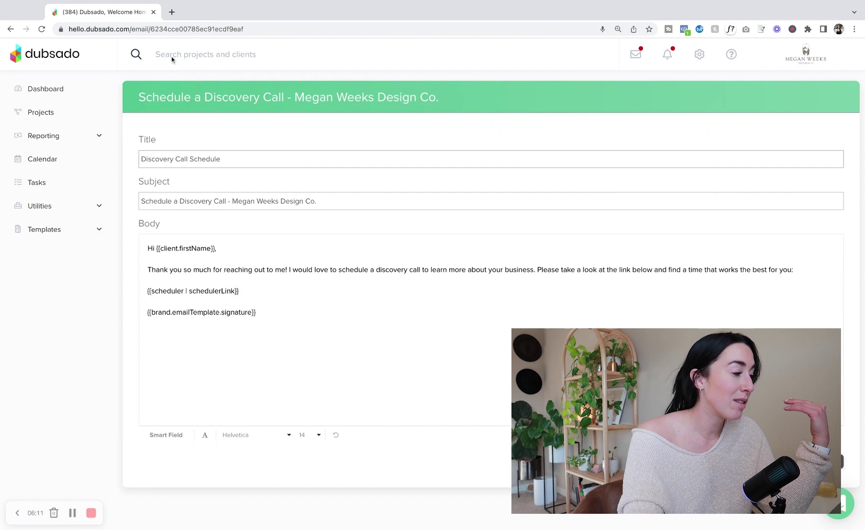
click(11, 29)
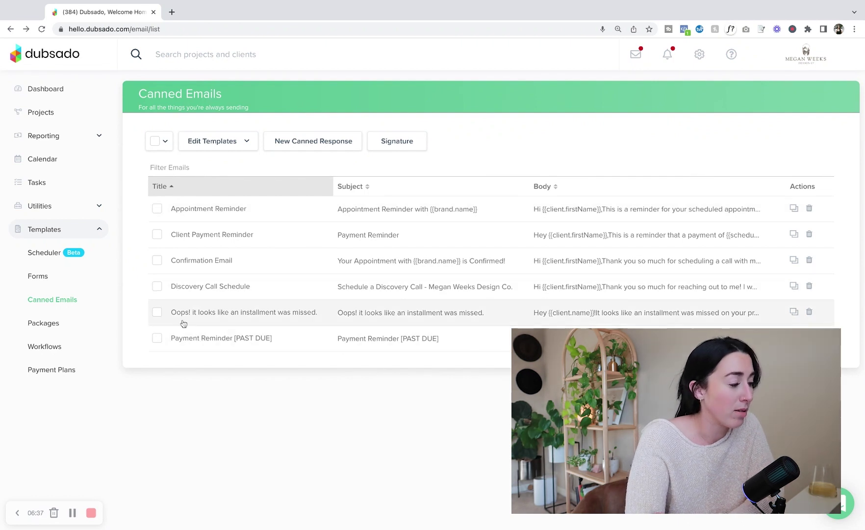
click(439, 308)
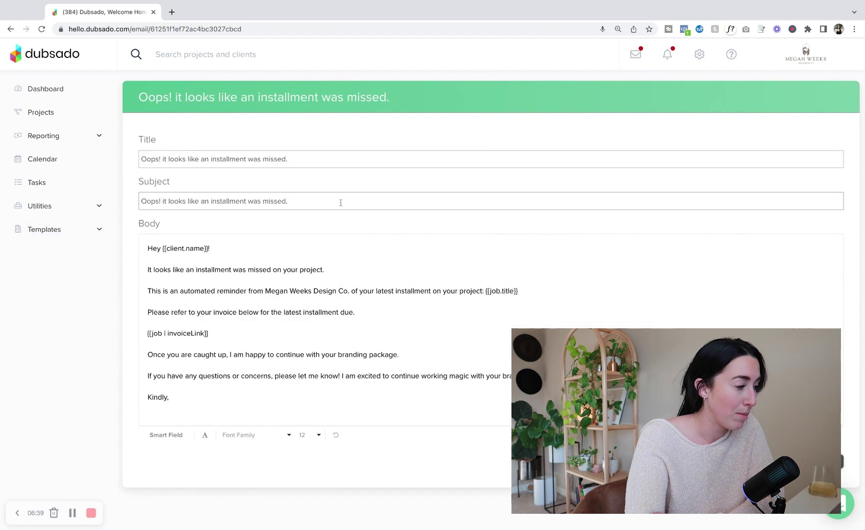
click(10, 28)
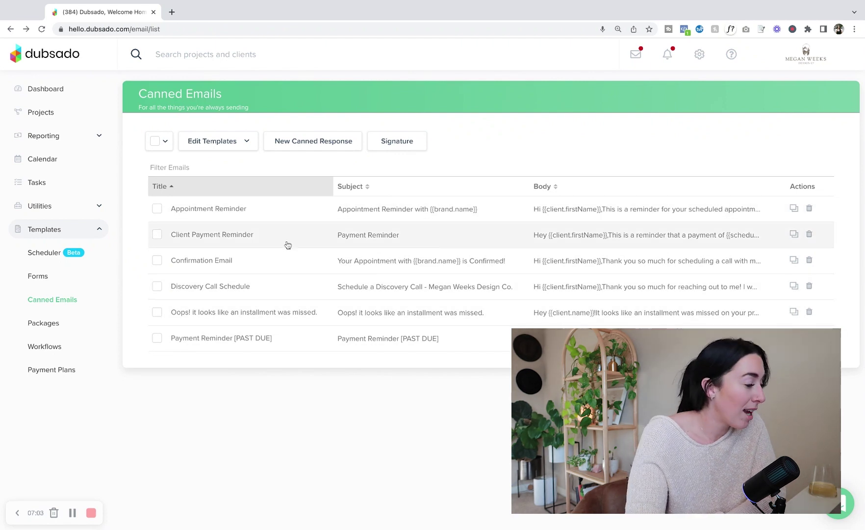
Step: Open Workflows templates and highlight the Client- Inquiry scheduler, change project status and NEXT STEPS email steps
click(66, 348)
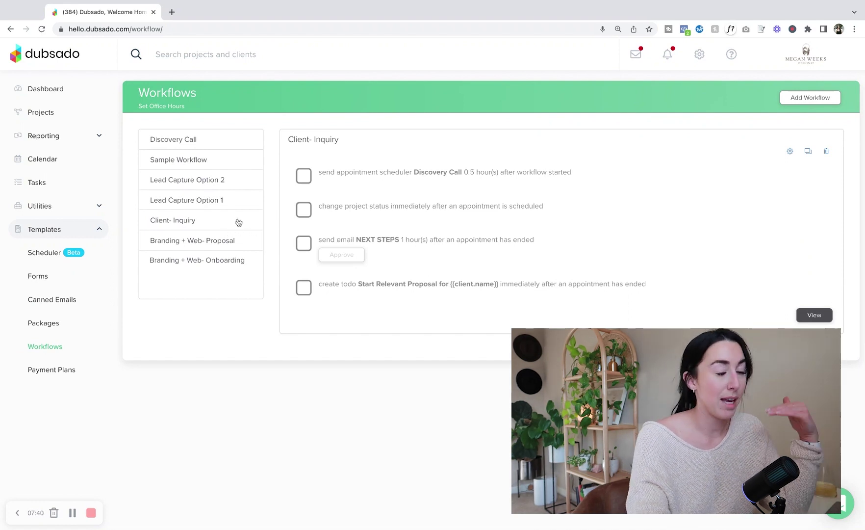
double_click(380, 172)
click(380, 170)
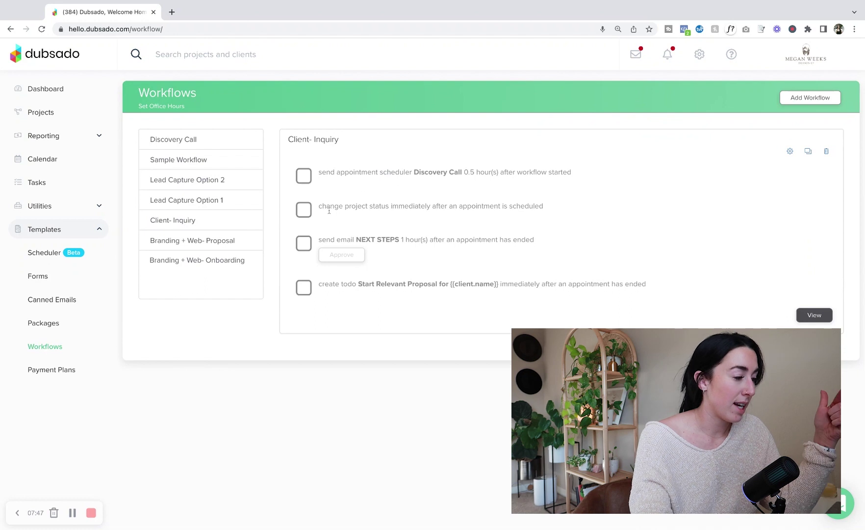
drag(329, 211, 410, 206)
click(428, 205)
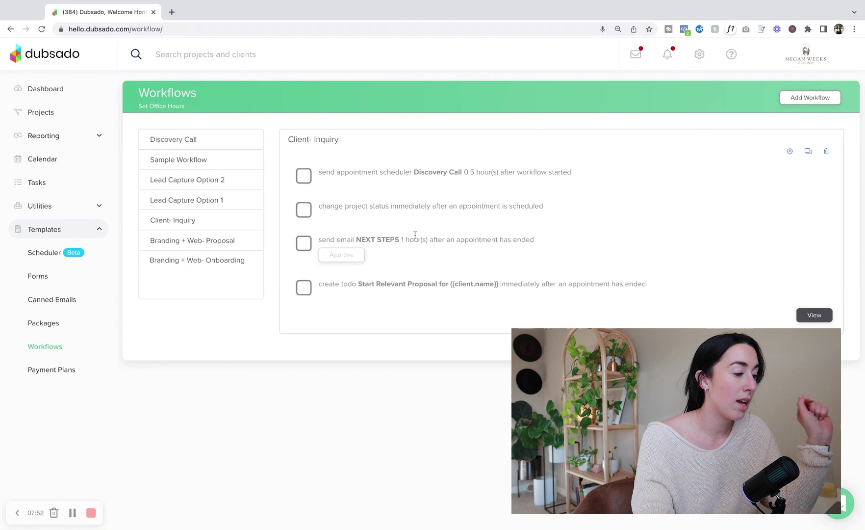
drag(340, 239, 390, 240)
click(340, 240)
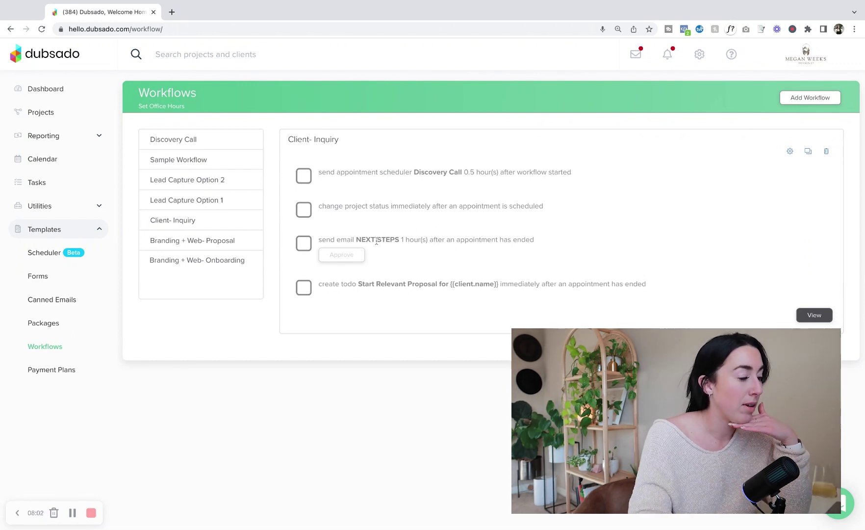
drag(395, 241, 451, 239)
click(452, 237)
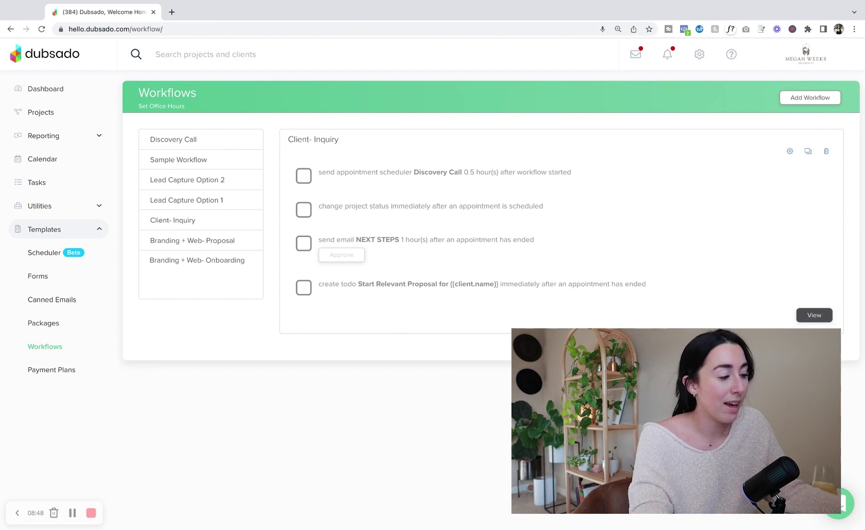
drag(320, 283, 411, 284)
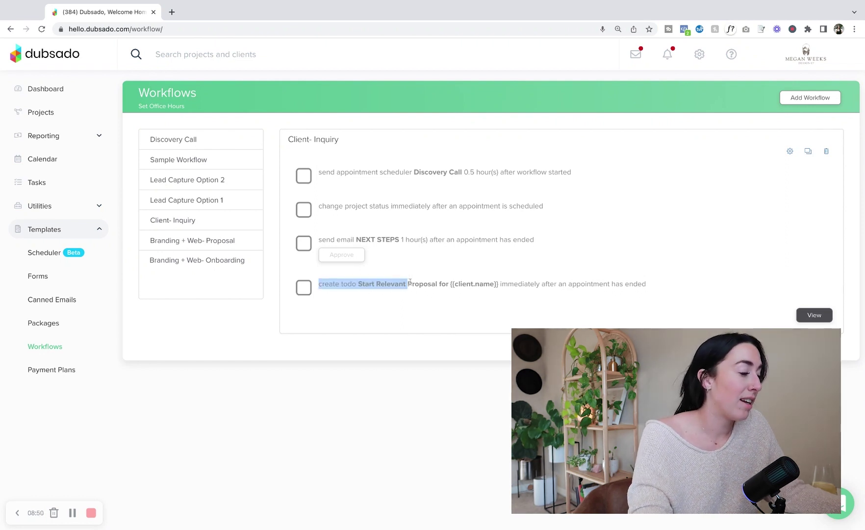
click(378, 286)
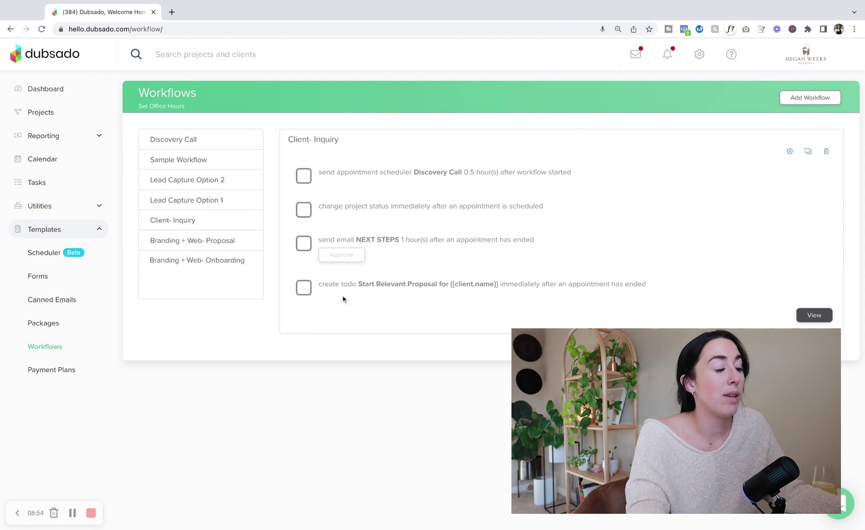
drag(337, 282, 399, 284)
click(396, 284)
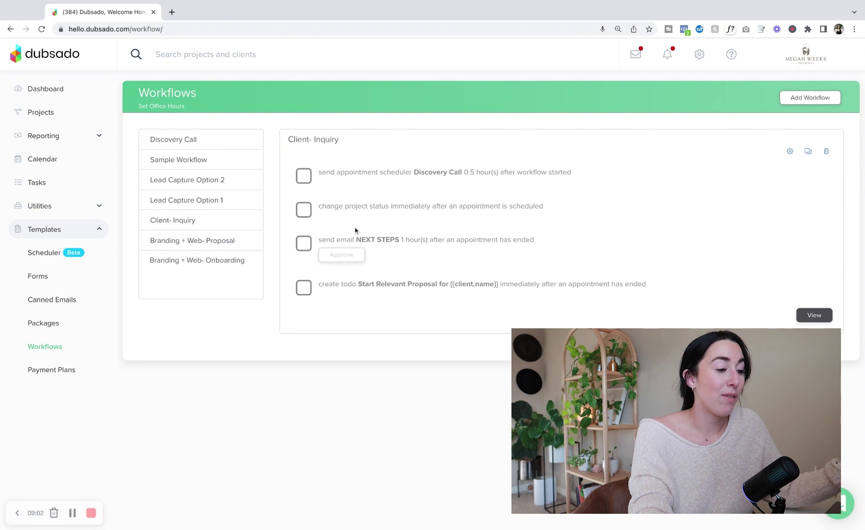
Step: Open the Client- Inquiry workflow overview and start searching for the project with 's'
click(813, 316)
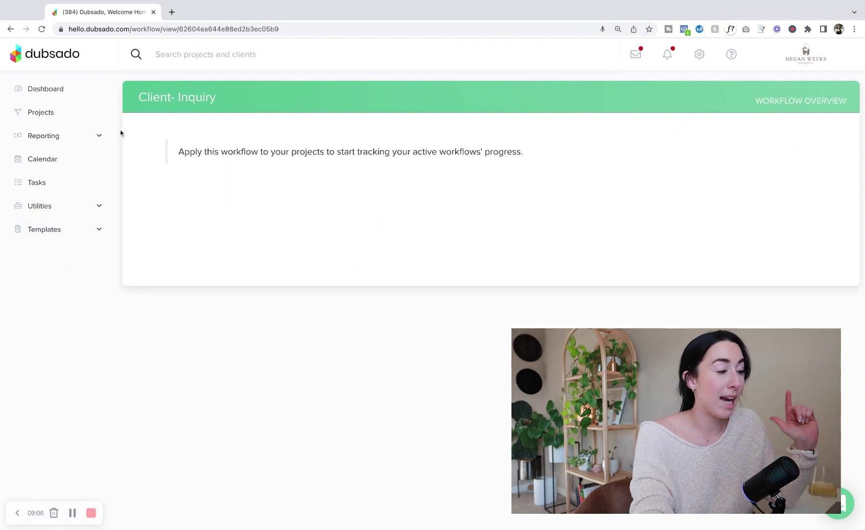
text(s)
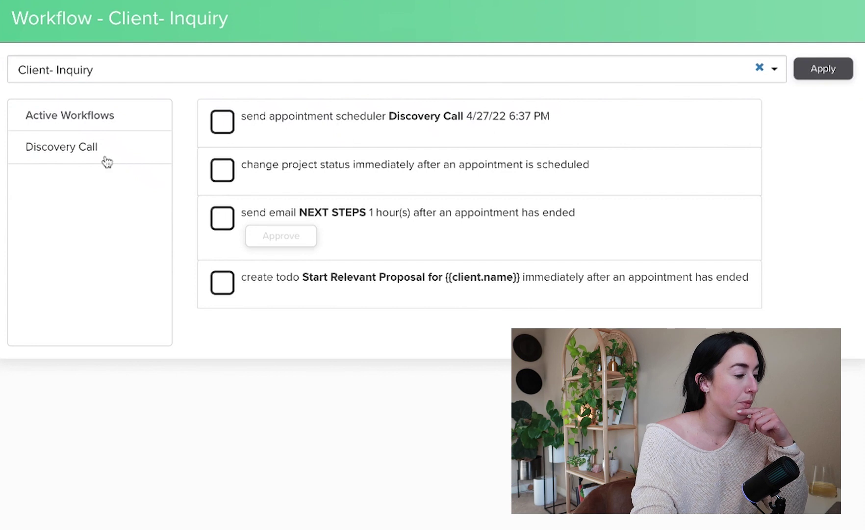
Step: Apply Client- Inquiry to the project, complete the scheduler step and force the project status change now
click(798, 72)
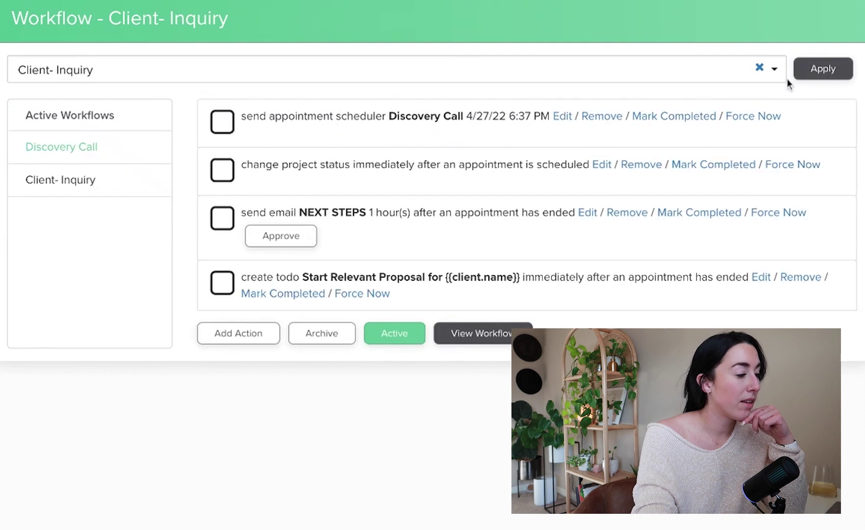
click(102, 158)
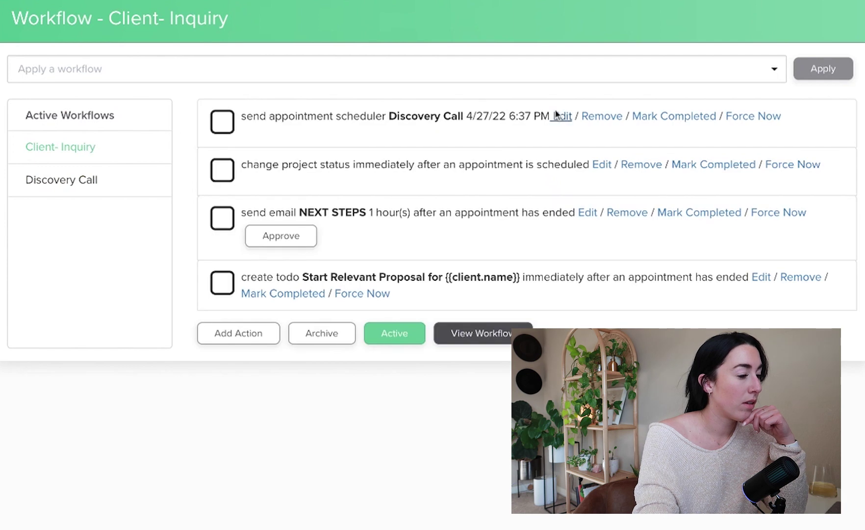
click(659, 118)
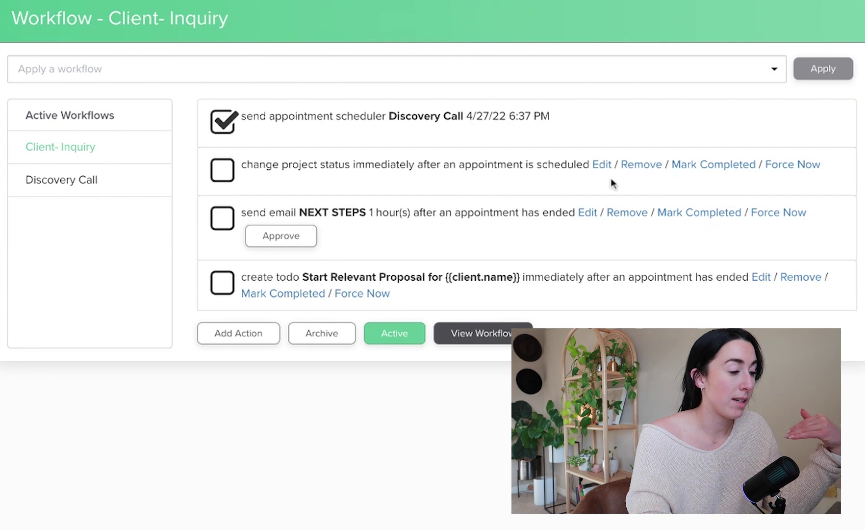
click(800, 170)
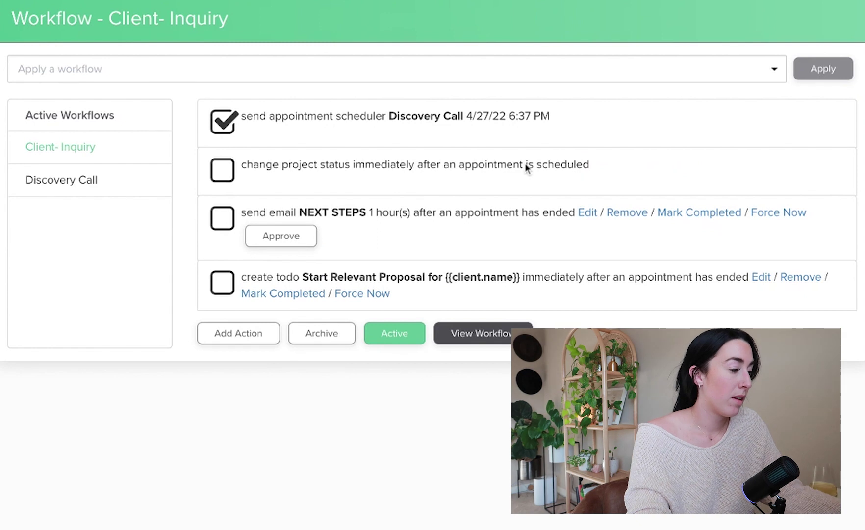
scroll(432, 196, down, 1)
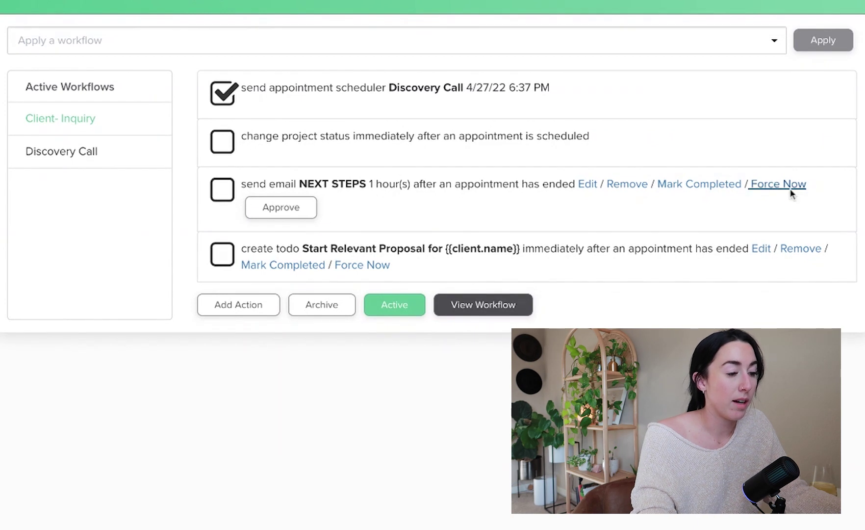
Step: Open the NEXT STEPS email action and review its timing, subject and email body
click(591, 185)
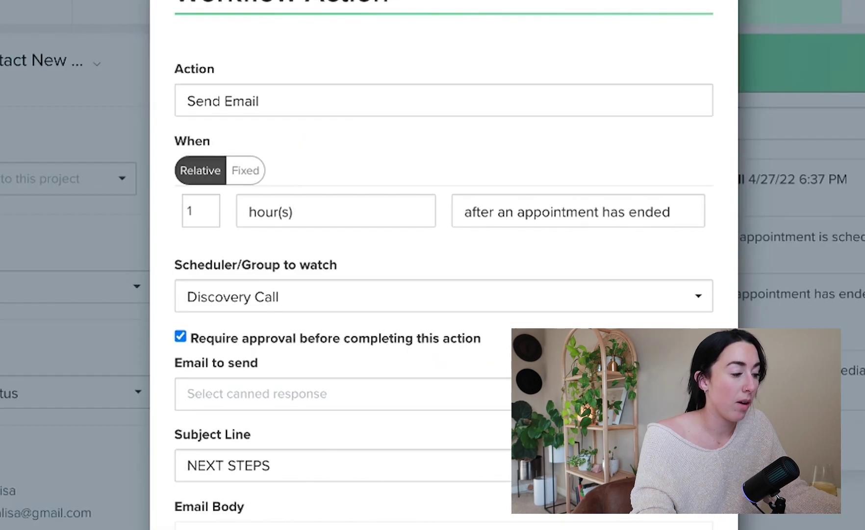
scroll(844, 284, down, 1)
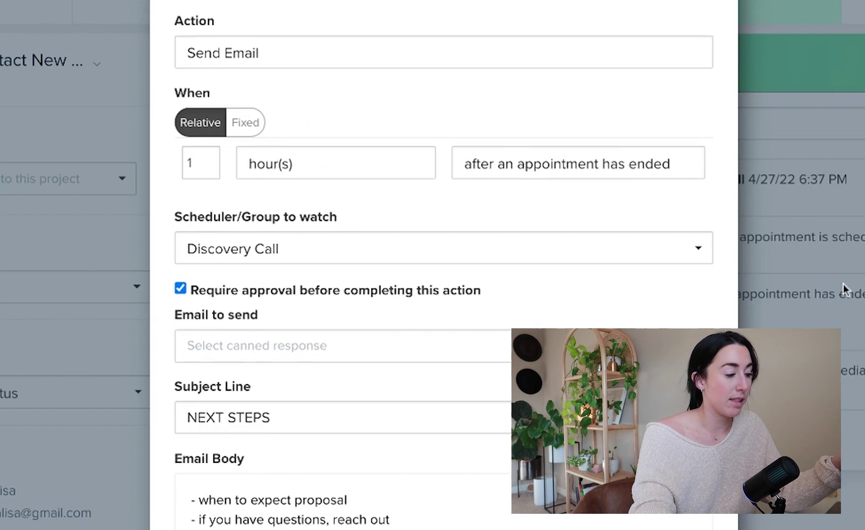
click(267, 519)
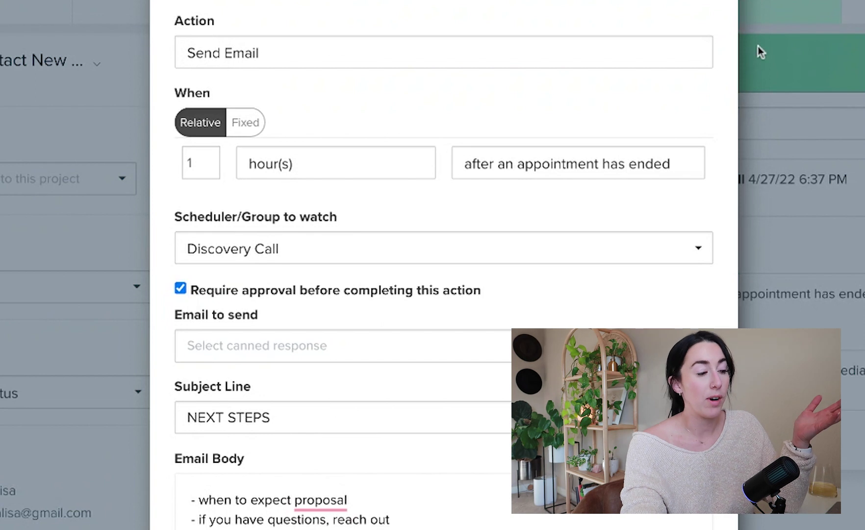
scroll(812, 81, down, 1)
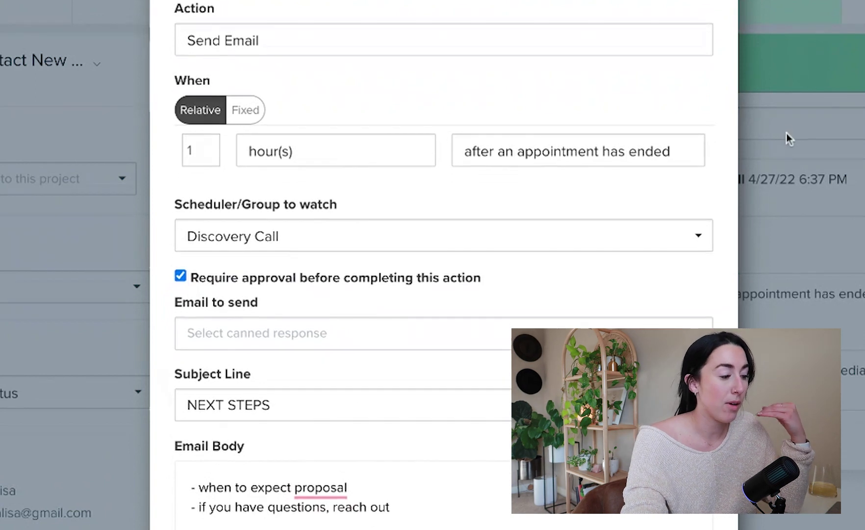
scroll(787, 133, down, 3)
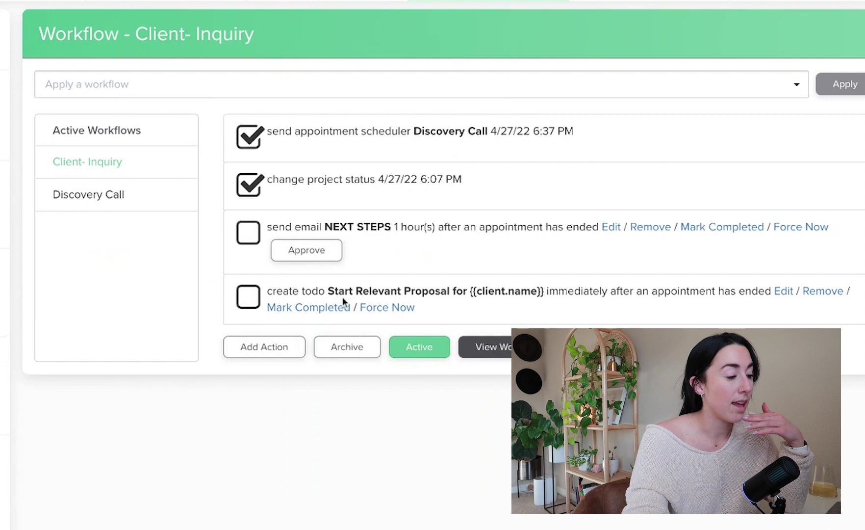
Step: Choose Branding + Web- Proposal from the Apply a workflow list and preview its actions
click(159, 92)
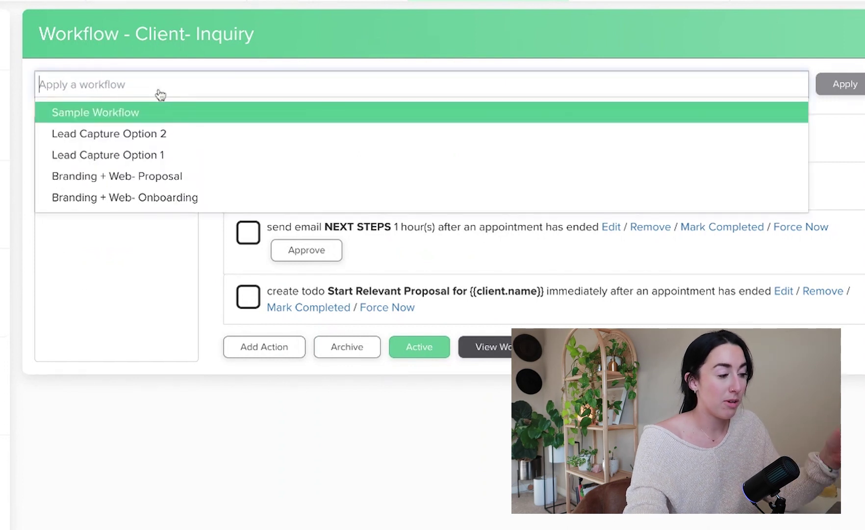
click(244, 185)
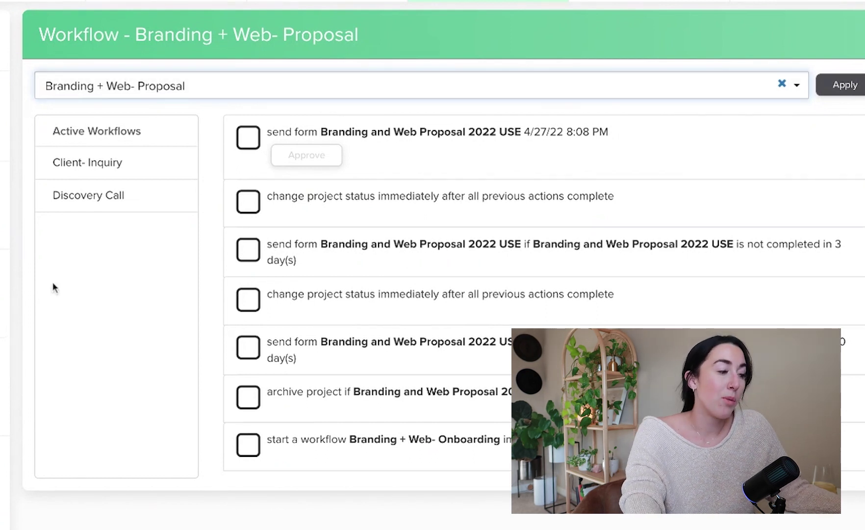
scroll(52, 282, up, 1)
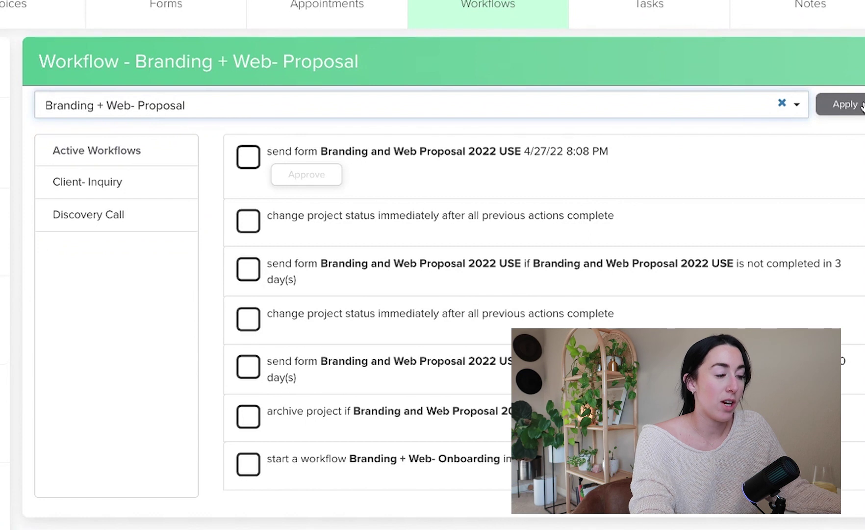
Step: Apply Branding + Web- Proposal, then view the Discovery Call and Branding + Web- Proposal actions
click(844, 104)
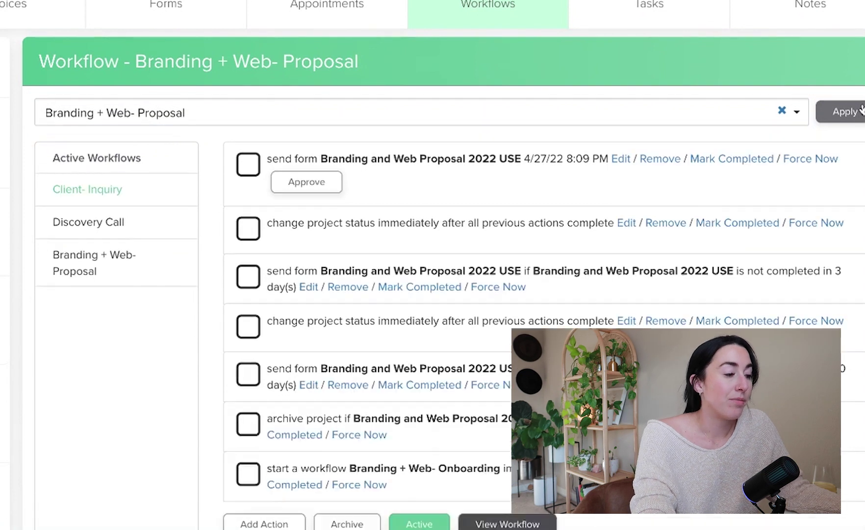
click(183, 260)
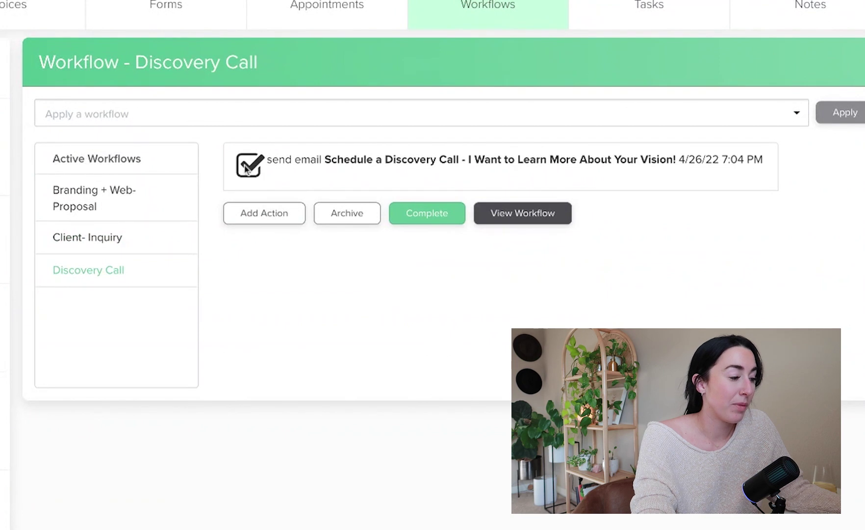
click(85, 200)
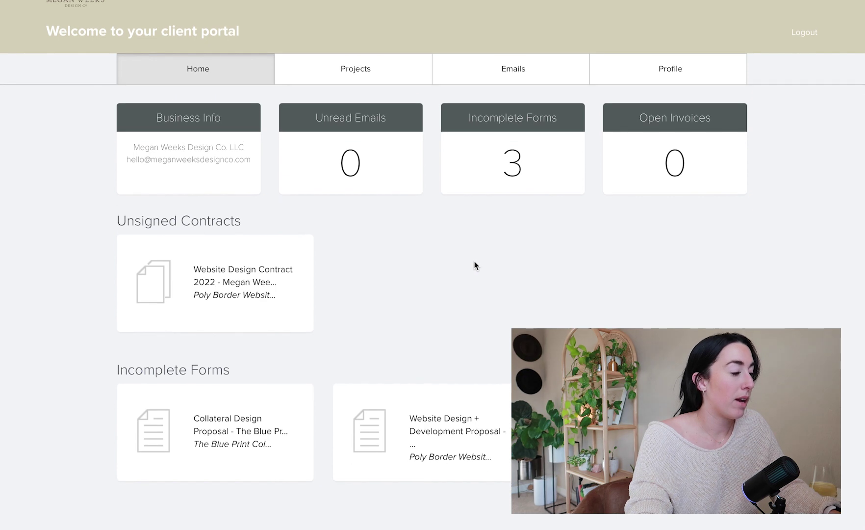
Step: Browse the client portal's home, Projects, Emails and Profile pages
scroll(474, 265, down, 3)
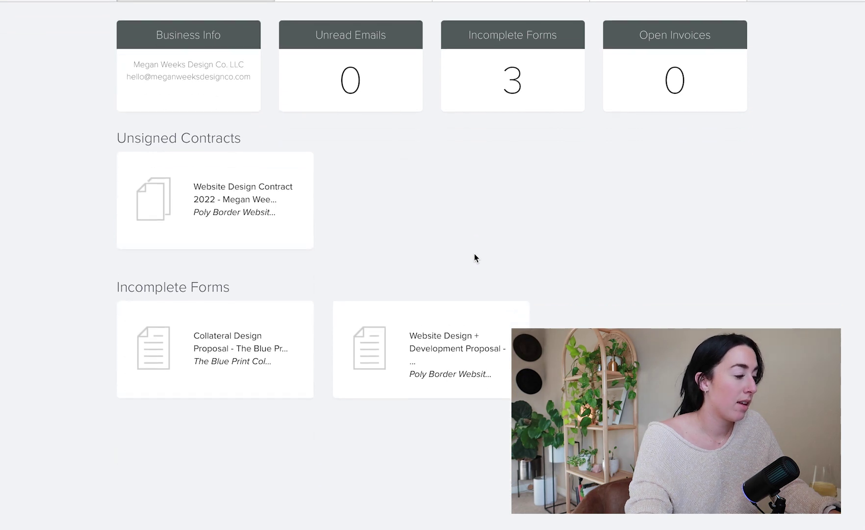
scroll(475, 258, down, 2)
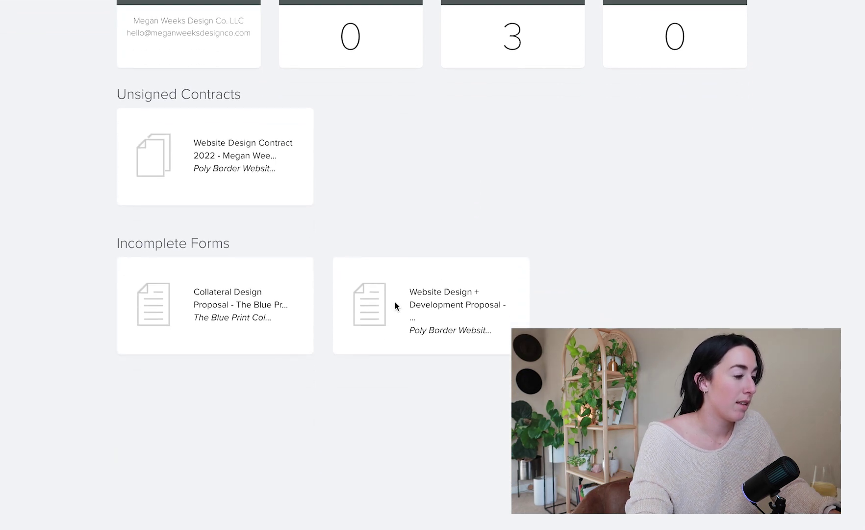
scroll(417, 150, up, 3)
click(359, 34)
scroll(428, 129, up, 1)
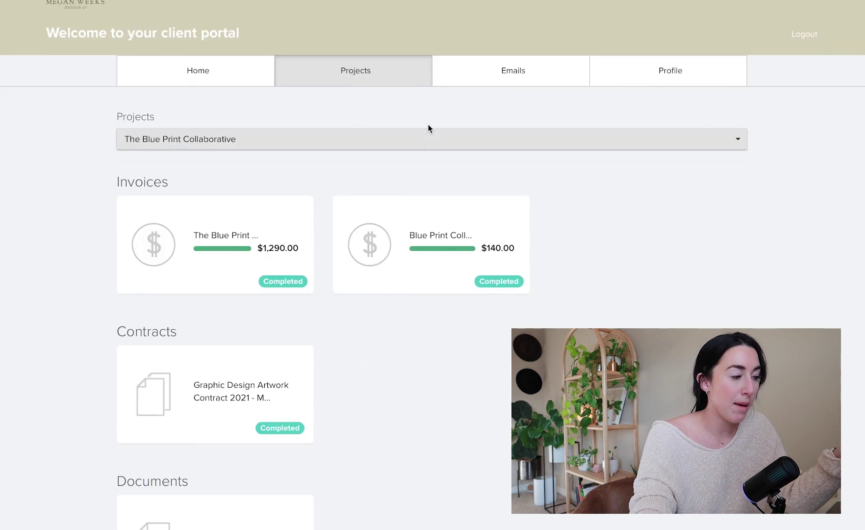
scroll(430, 147, down, 5)
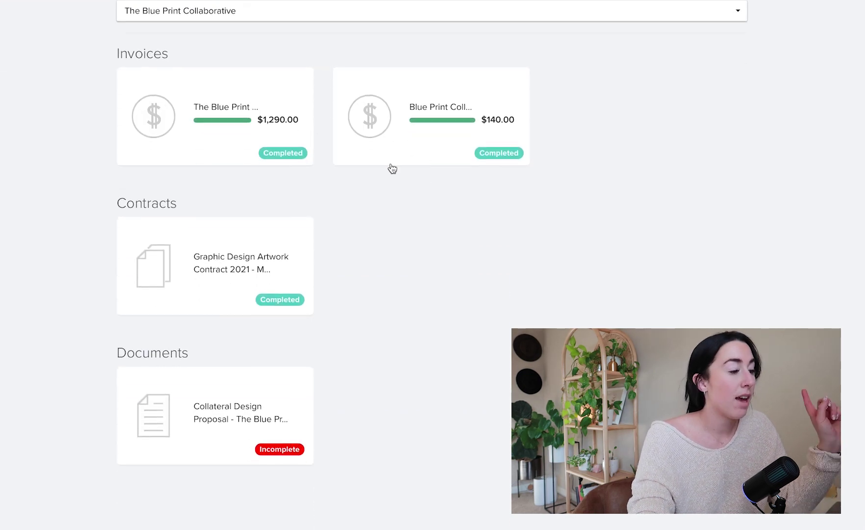
scroll(311, 126, up, 5)
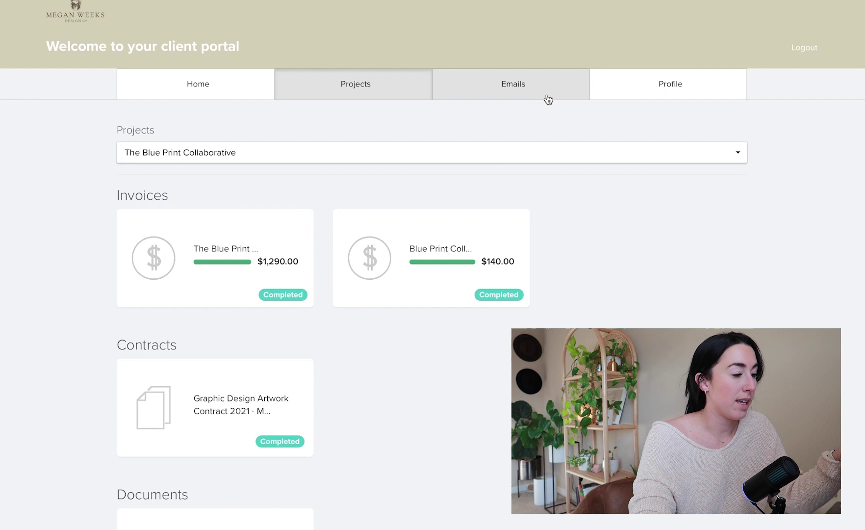
click(550, 81)
click(657, 82)
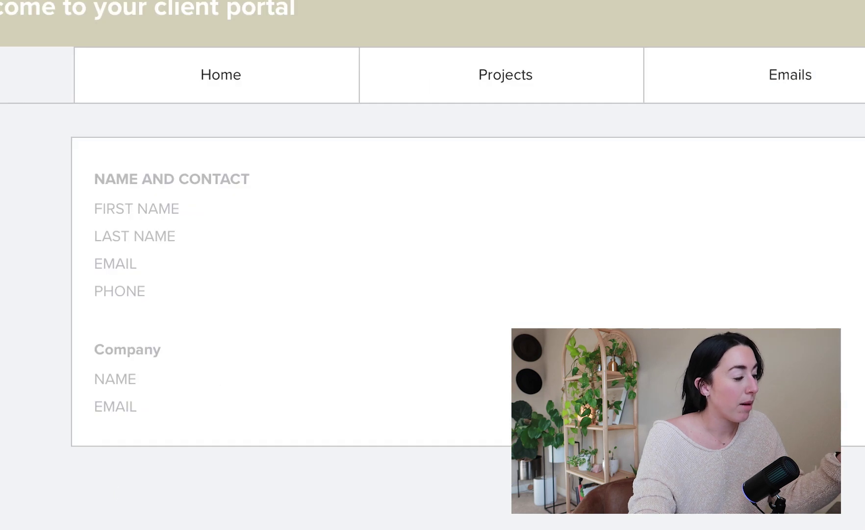
click(730, 90)
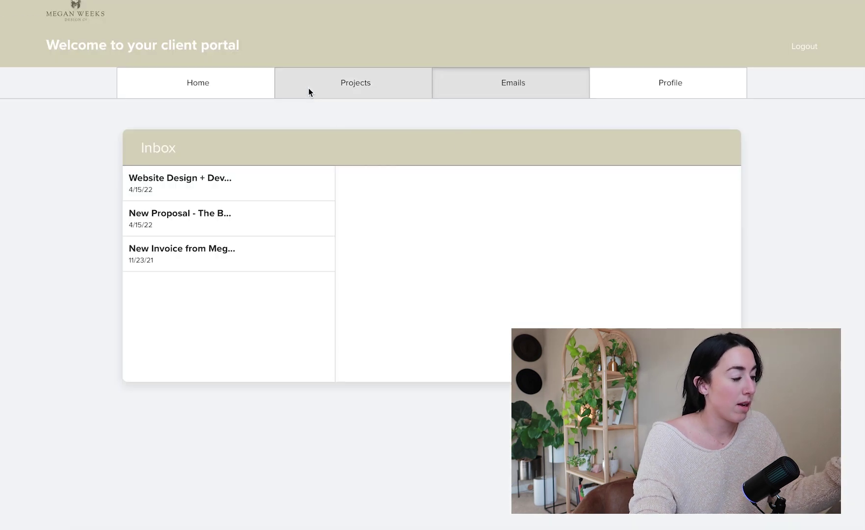
click(419, 84)
Step: Switch the client's Projects view to the Poly Border Website Design project
scroll(383, 196, down, 1)
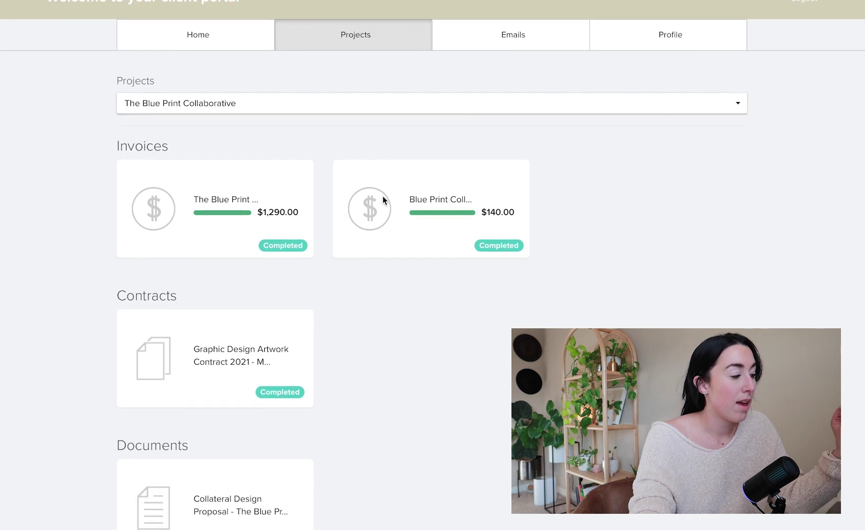
scroll(382, 196, down, 2)
scroll(383, 196, up, 3)
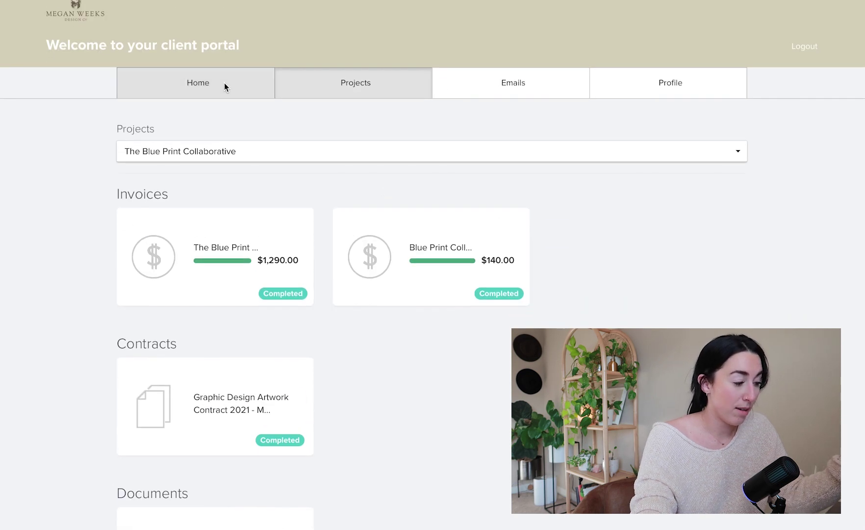
click(225, 87)
click(330, 90)
click(385, 147)
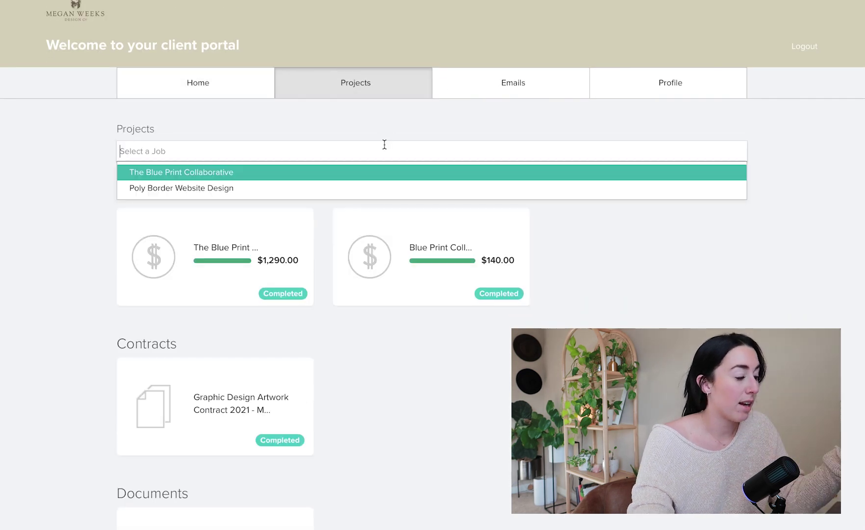
click(278, 187)
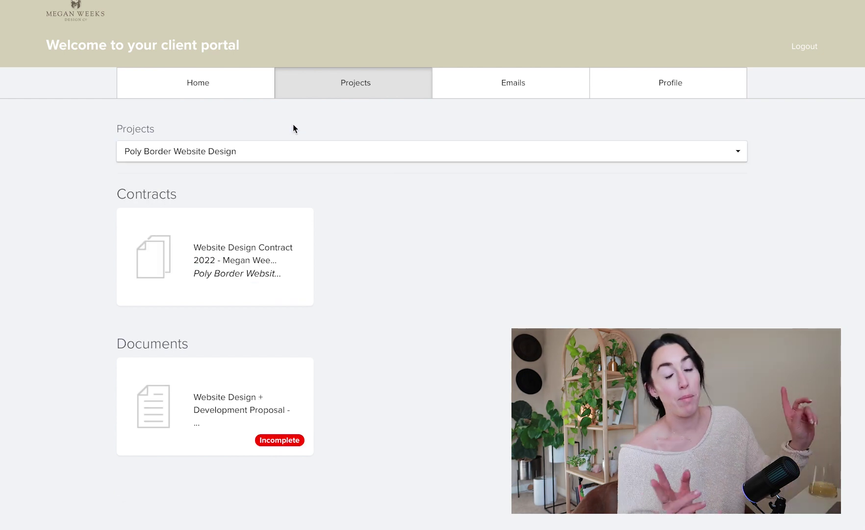
Step: Back on the portal home, open the public project task board link
scroll(562, 275, down, 2)
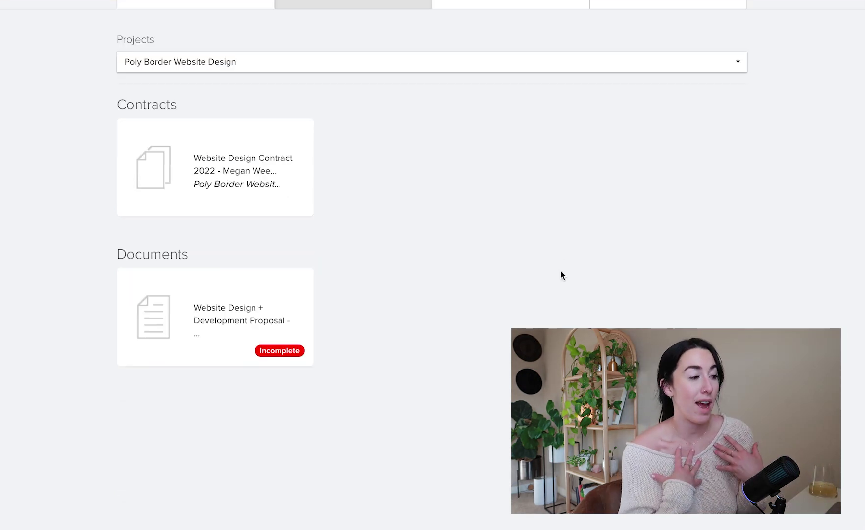
scroll(563, 275, up, 2)
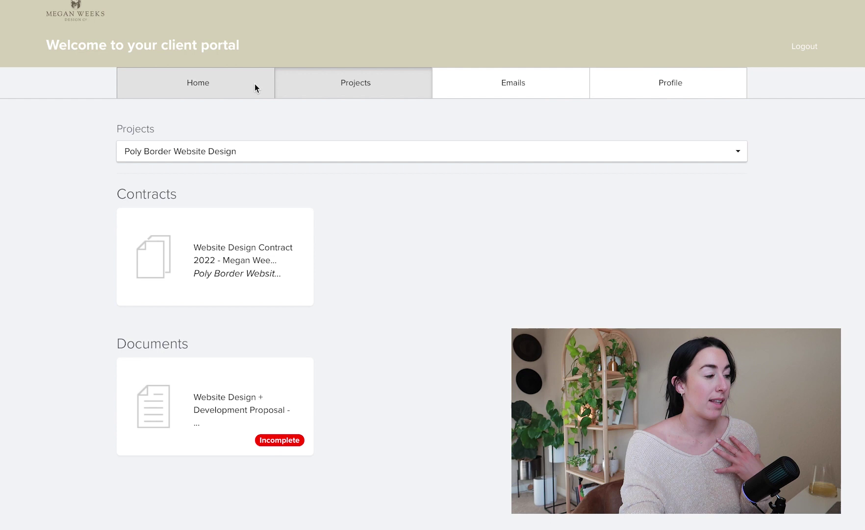
click(255, 88)
scroll(457, 309, down, 3)
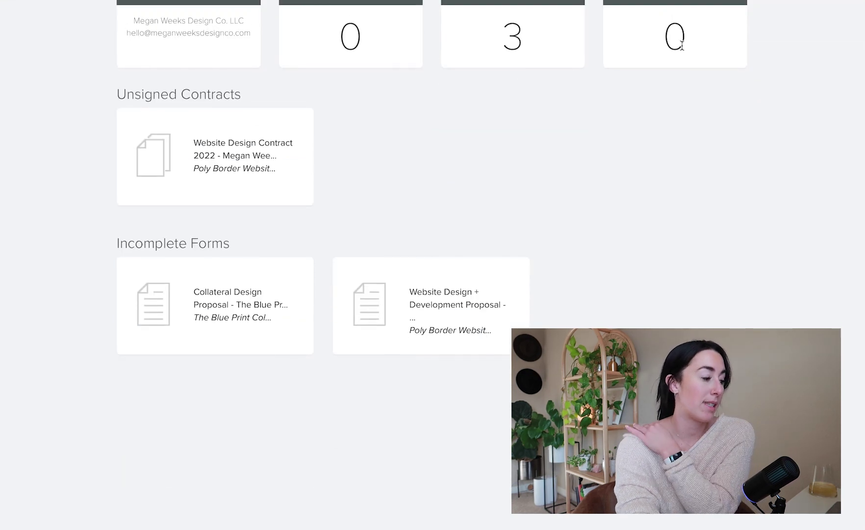
click(274, 362)
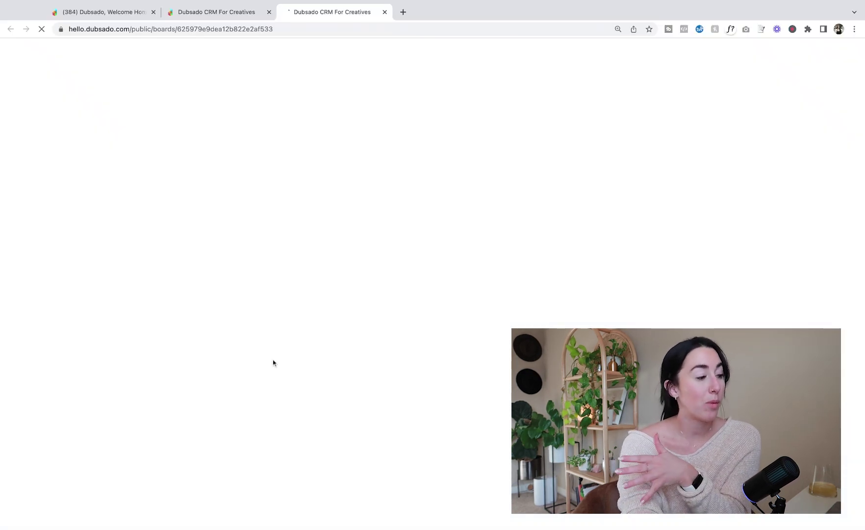